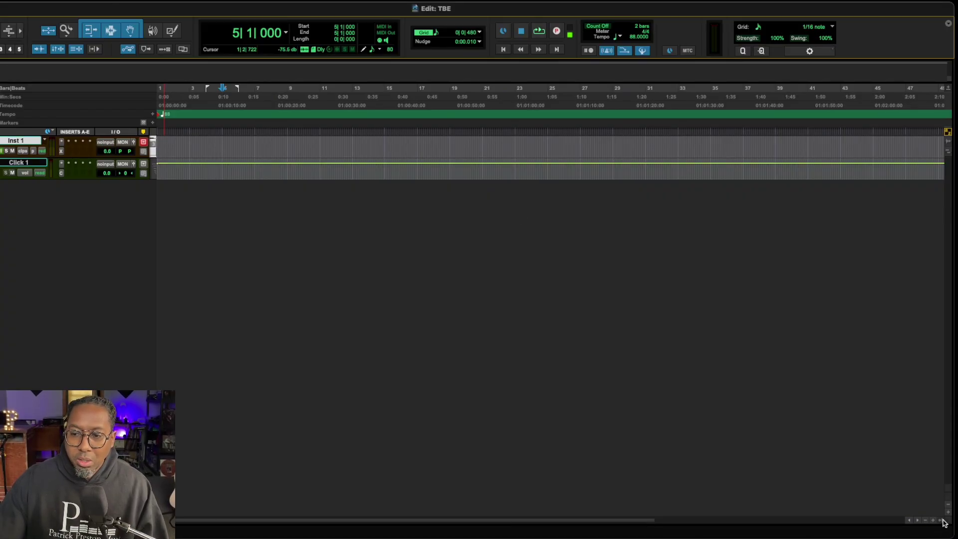
Open the Splice sample browser in the side panel, pop it out, then dock it back.
left_click(944, 522)
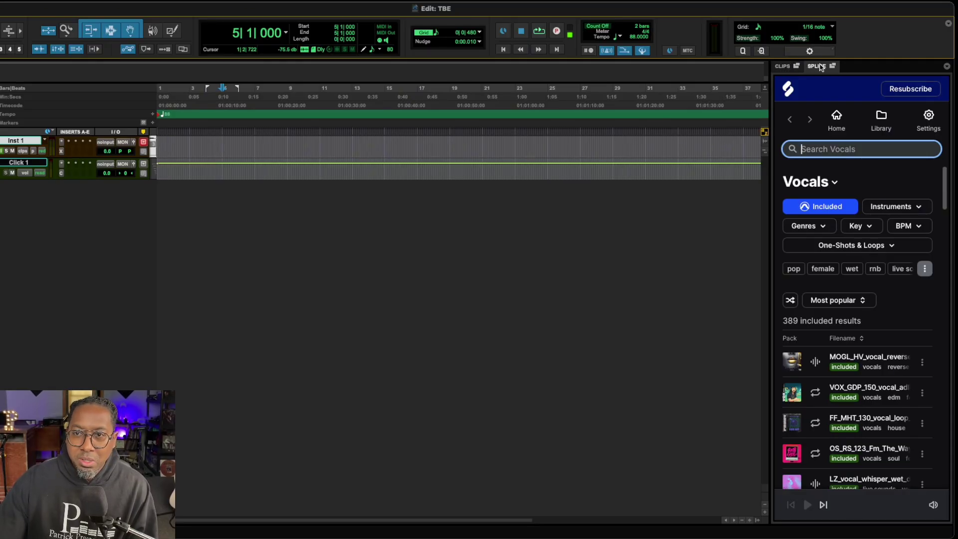
left_click(832, 67)
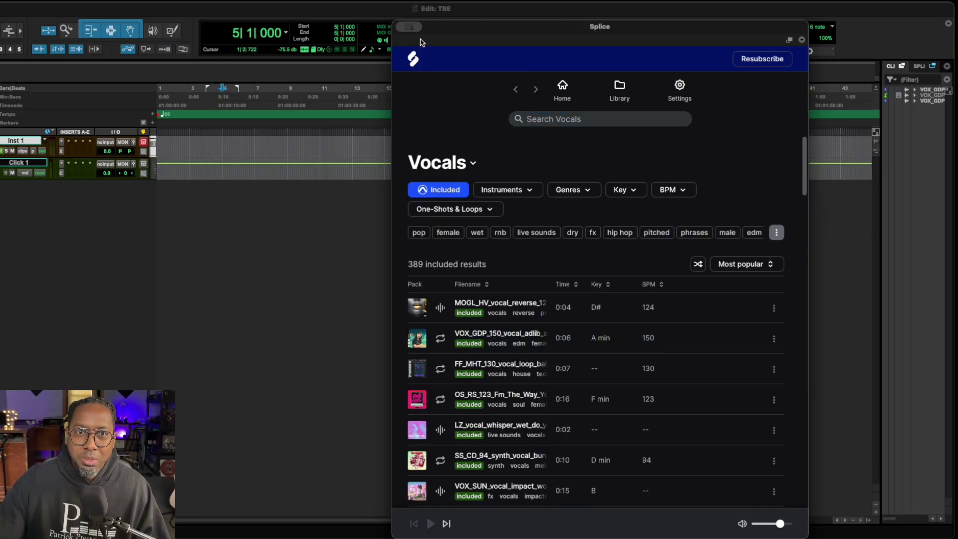
left_click(929, 68)
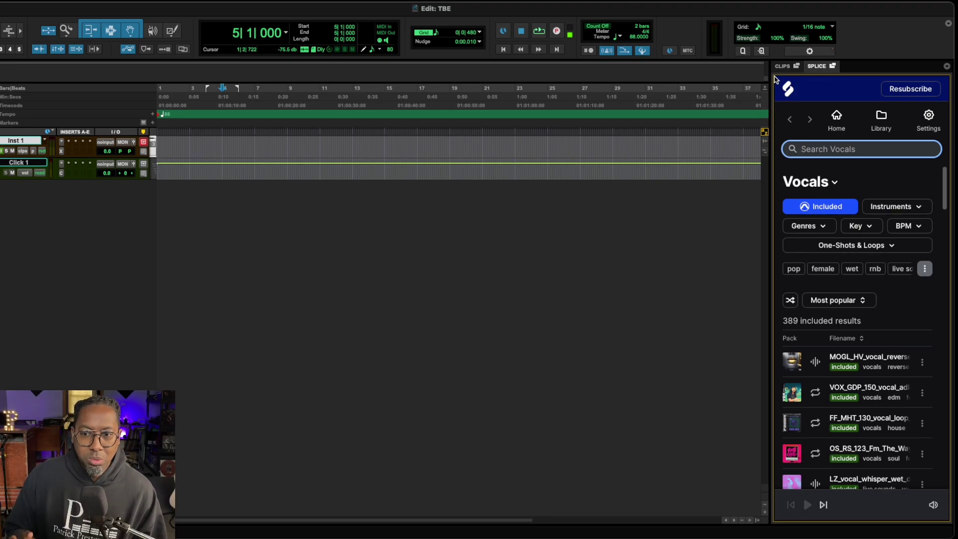
Preview two Splice vocal samples and drag the VOX_GDP_150 loop in as a new audio track.
left_click(816, 364)
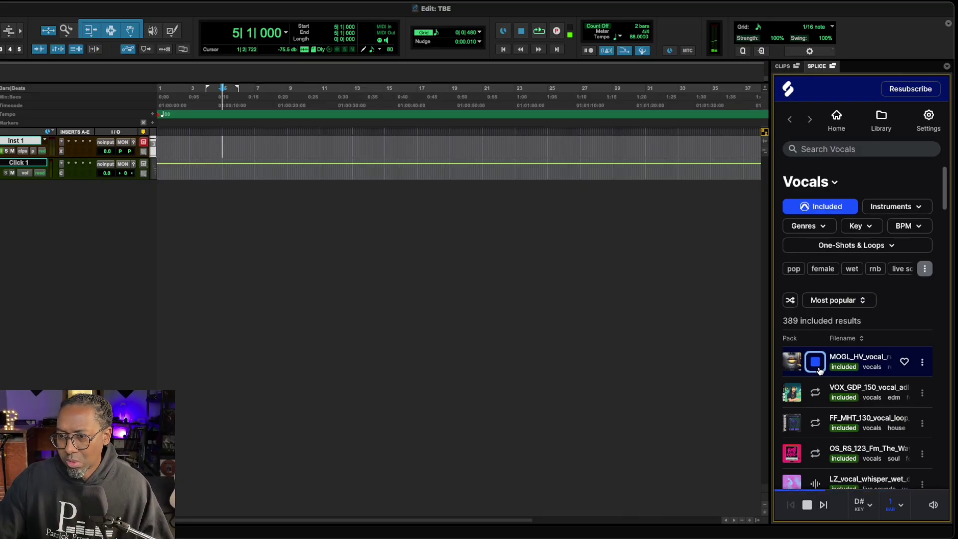
mouse_move(819, 393)
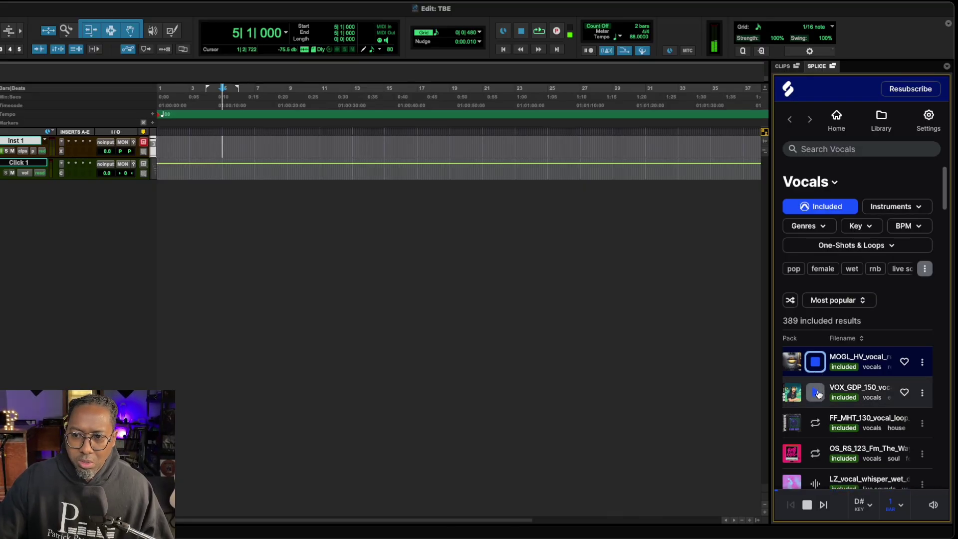
left_click(818, 394)
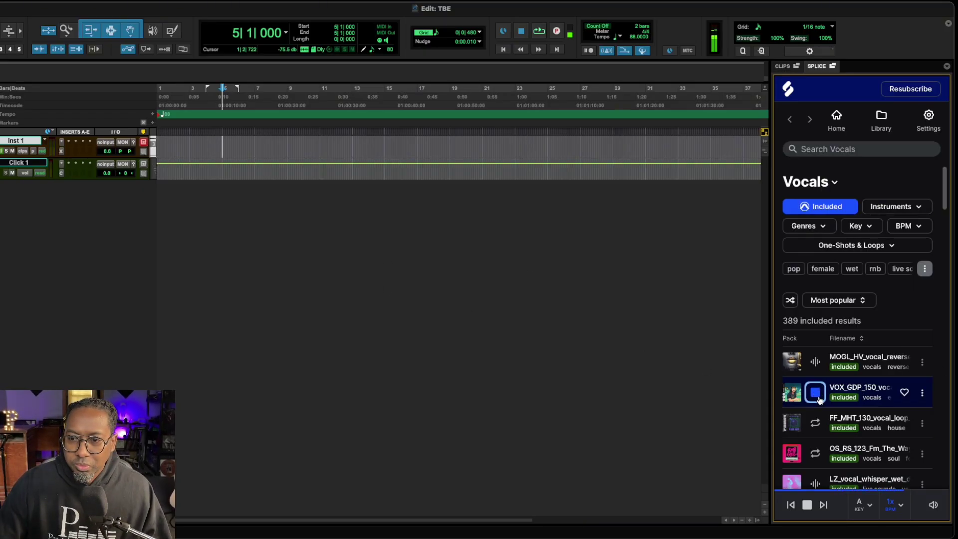
left_click(817, 398)
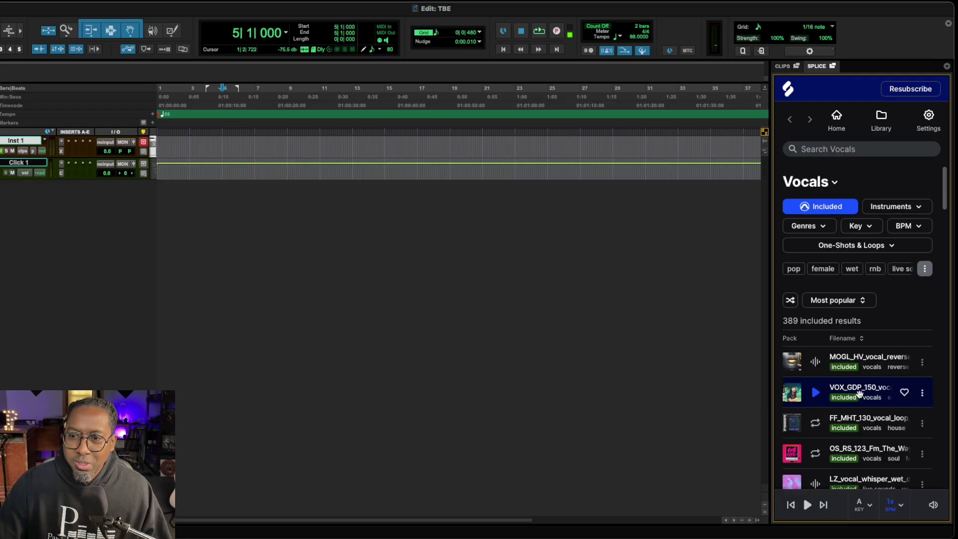
left_click_drag(862, 389, 157, 217)
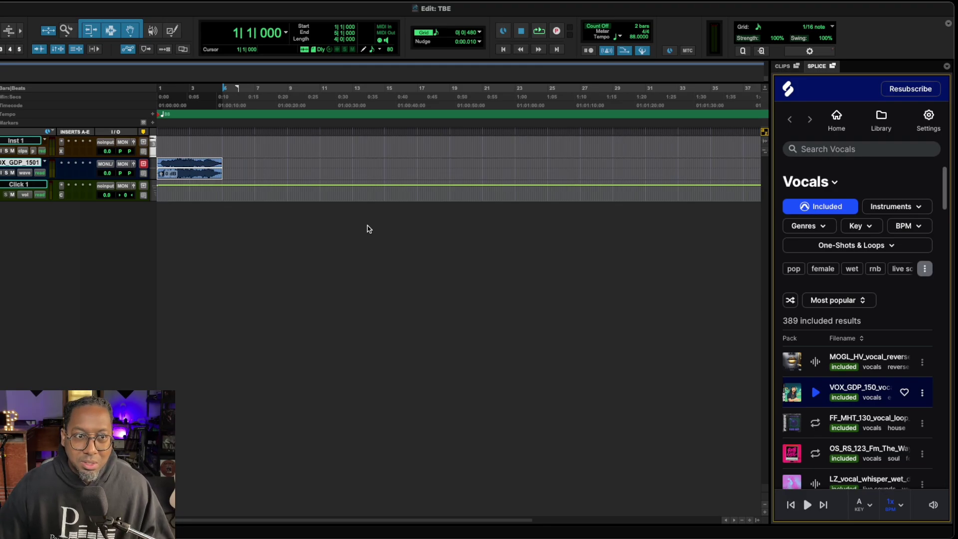
Zoom in on the vocal clip and rename the Inst 1 track to 'Piano'.
key("super+bracketright")
key("super+bracketright")
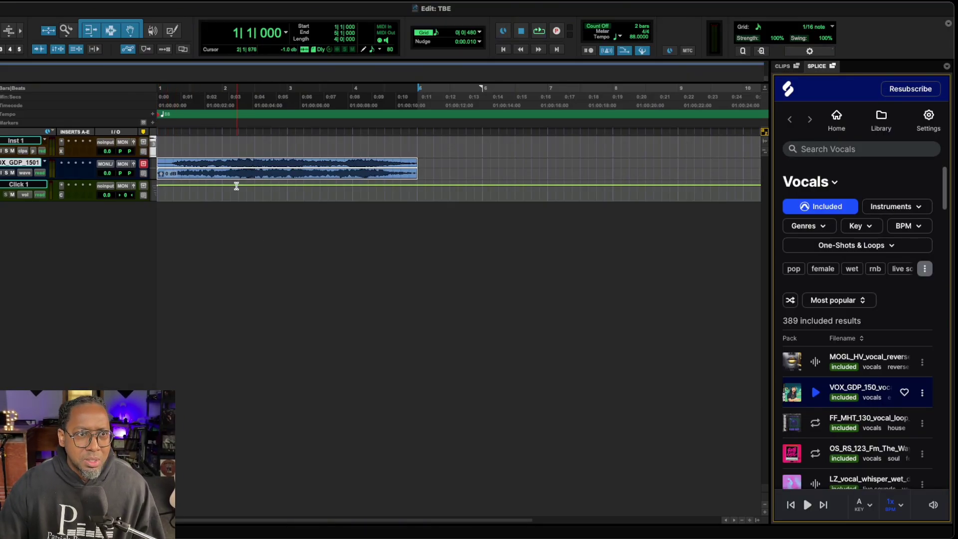
left_click(61, 143)
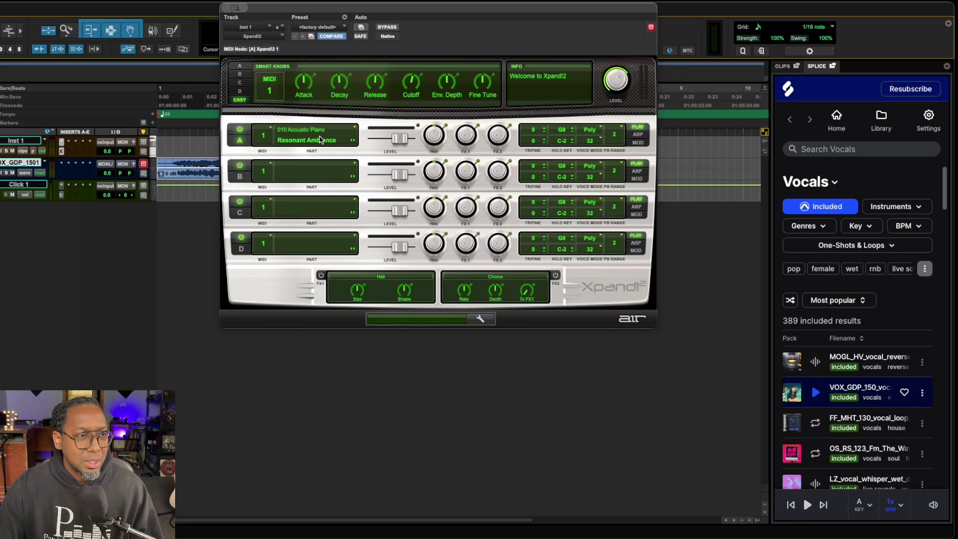
double_click(15, 141)
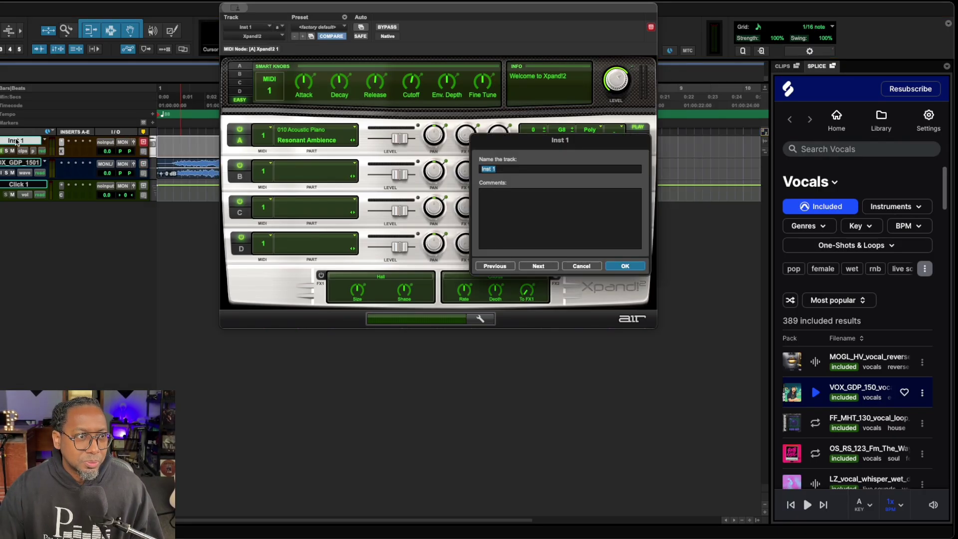
type("Piano")
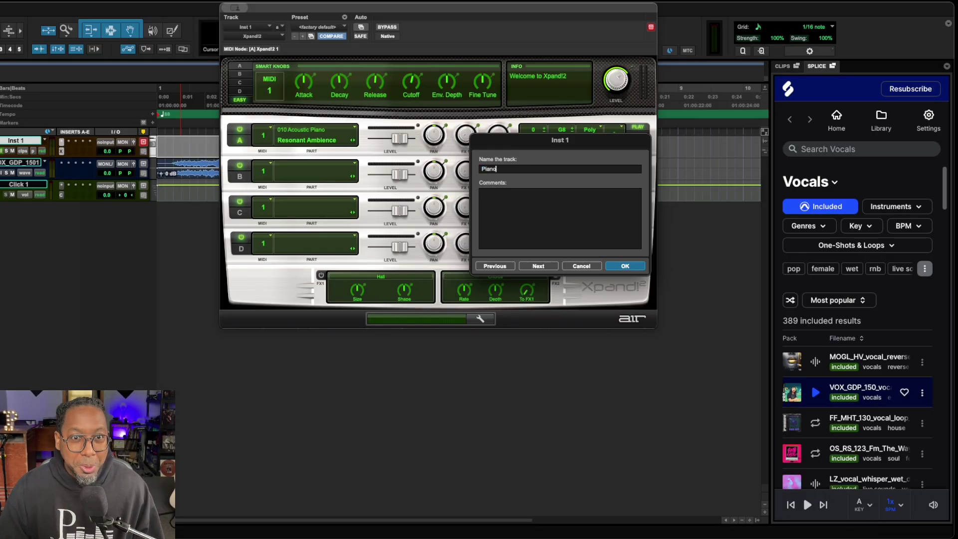
key("Return")
Audition the session, then adjust the Piano's Xpand!2 release and lower its filter cutoff.
key("space")
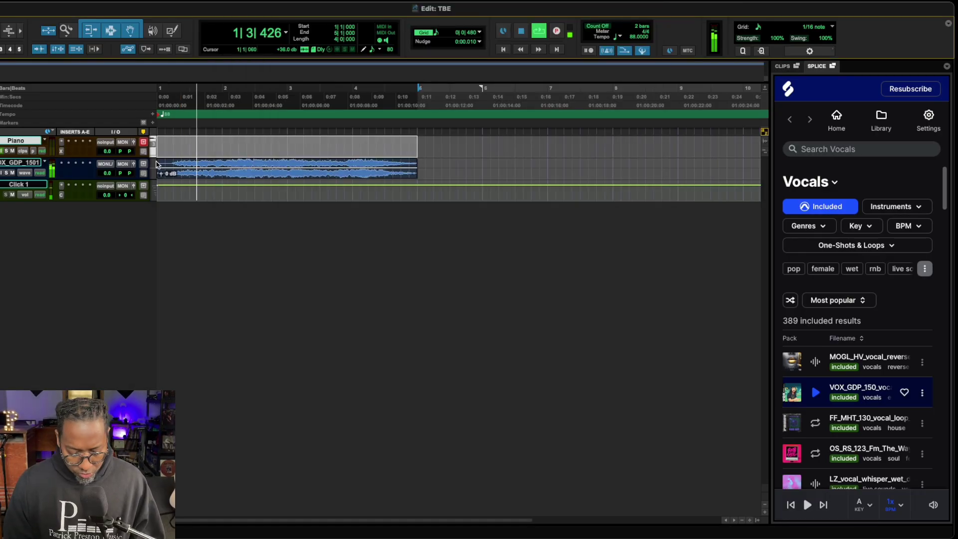
key("space")
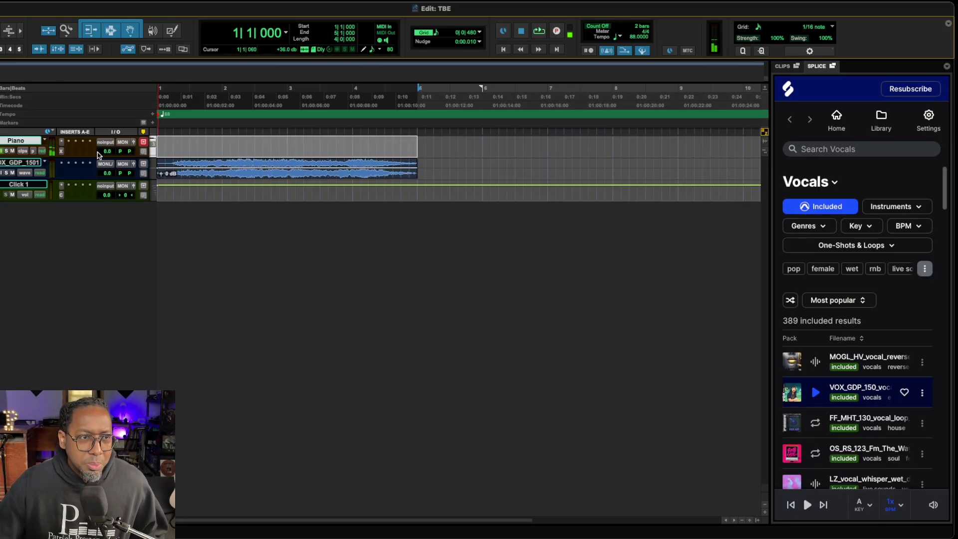
left_click(63, 150)
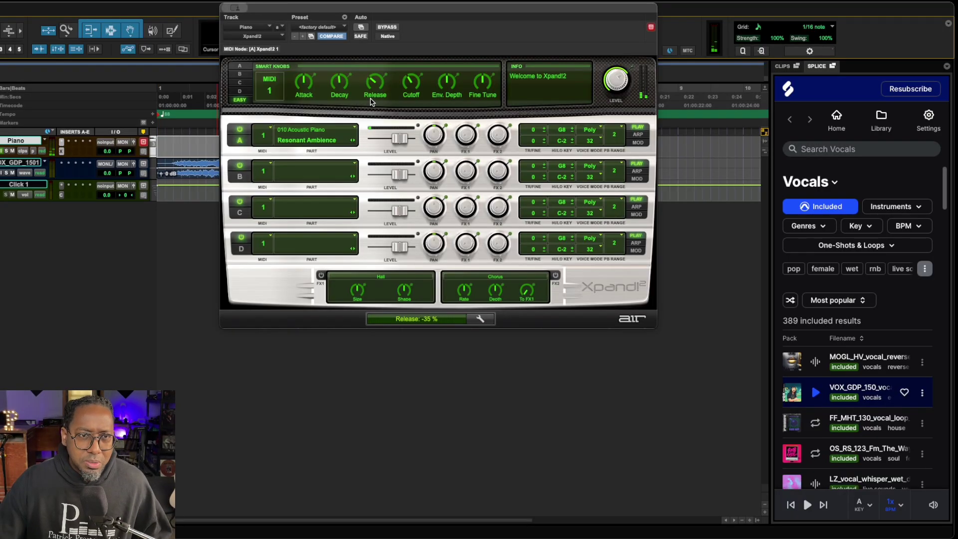
scroll(373, 85, "up", 5)
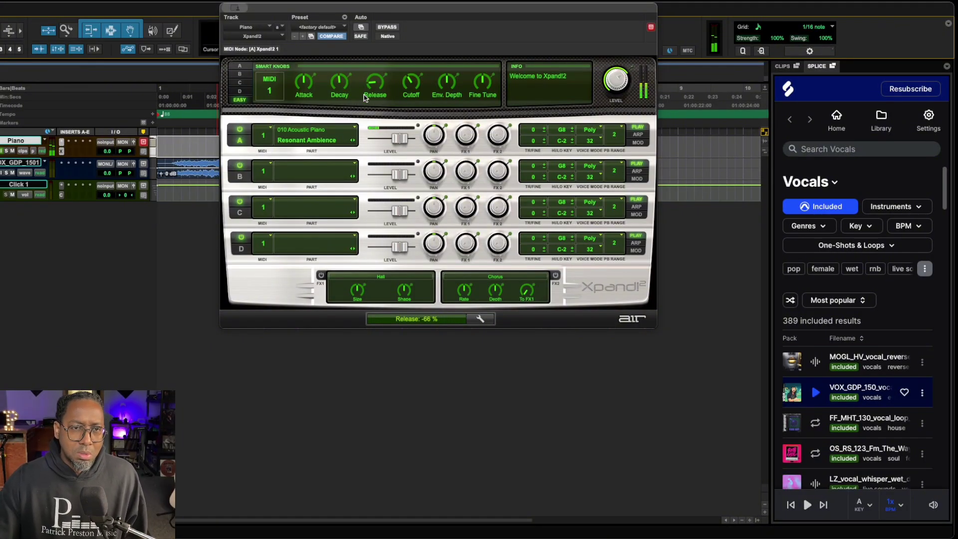
left_click_drag(411, 83, 408, 90)
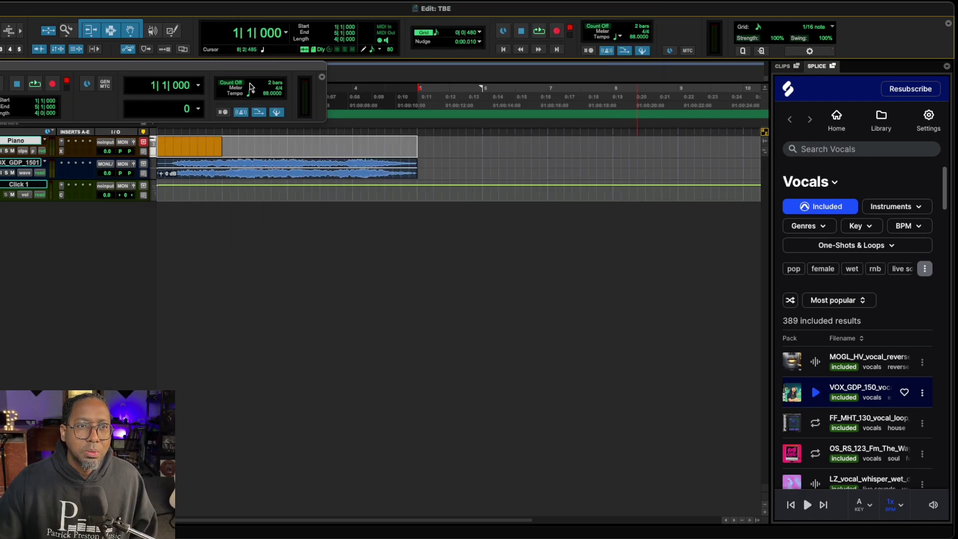
Record a piano part on the Piano track with a one-bar count-off.
double_click(271, 87)
type("1")
key("Return")
key("space")
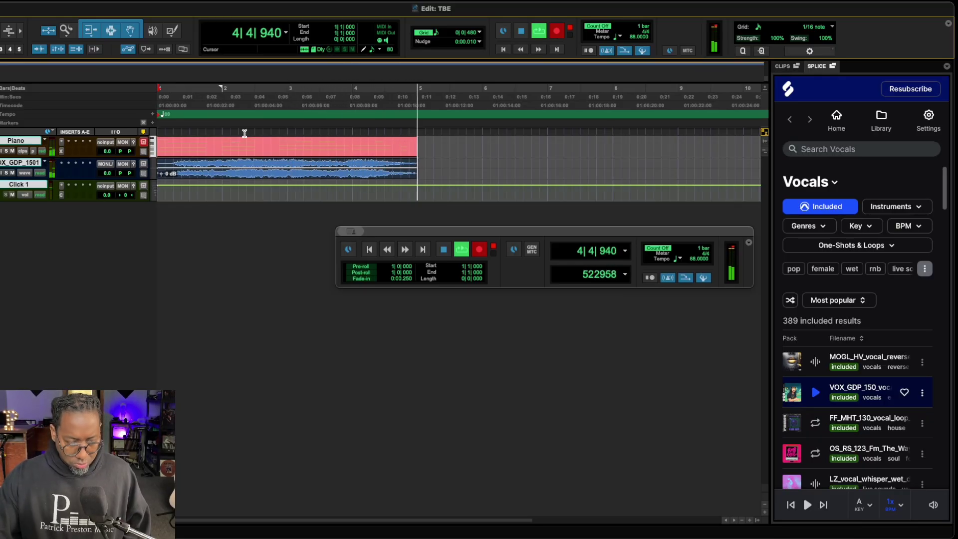
key("space")
left_click(335, 147)
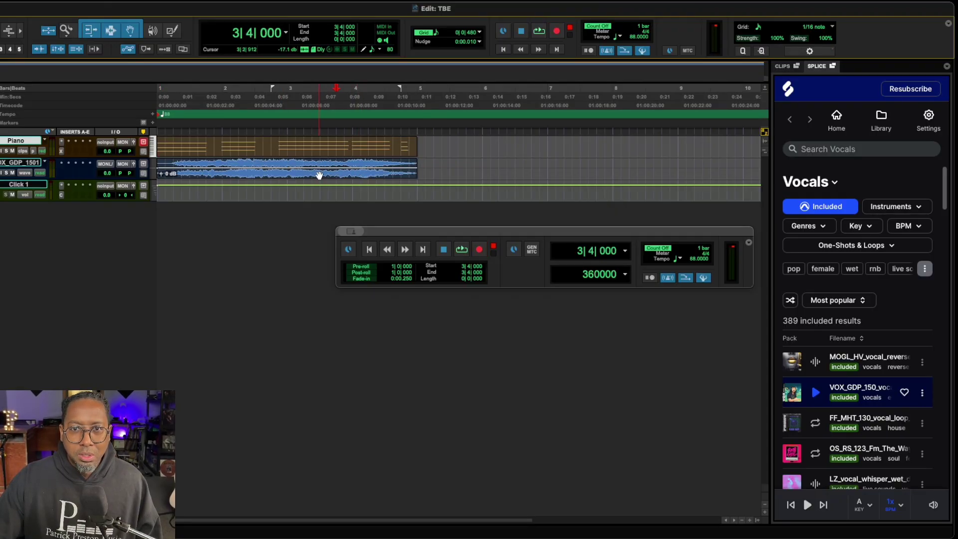
Duplicate the vocal clip after bar 5 and start another Piano recording pass.
left_click(318, 175)
key("super+d")
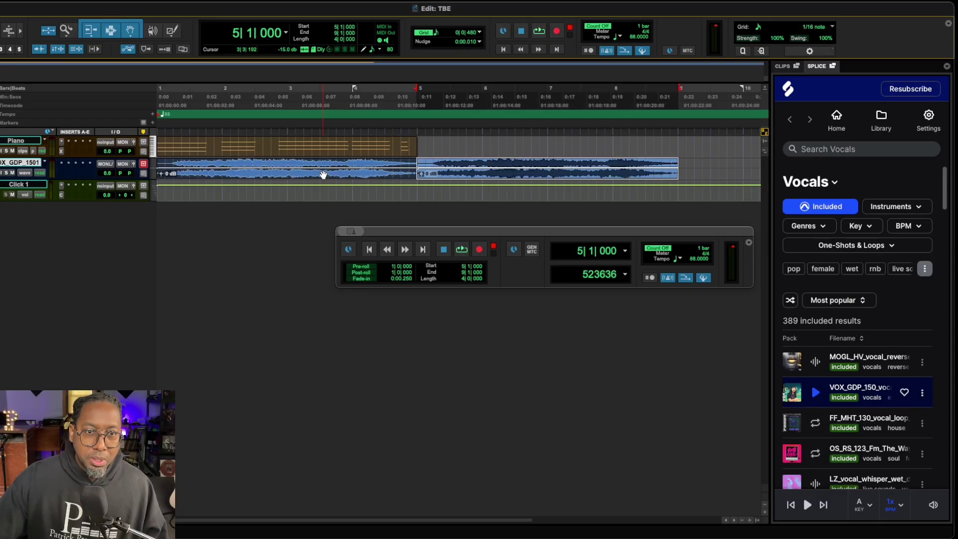
key("Return")
scroll(181, 143, "right", 1)
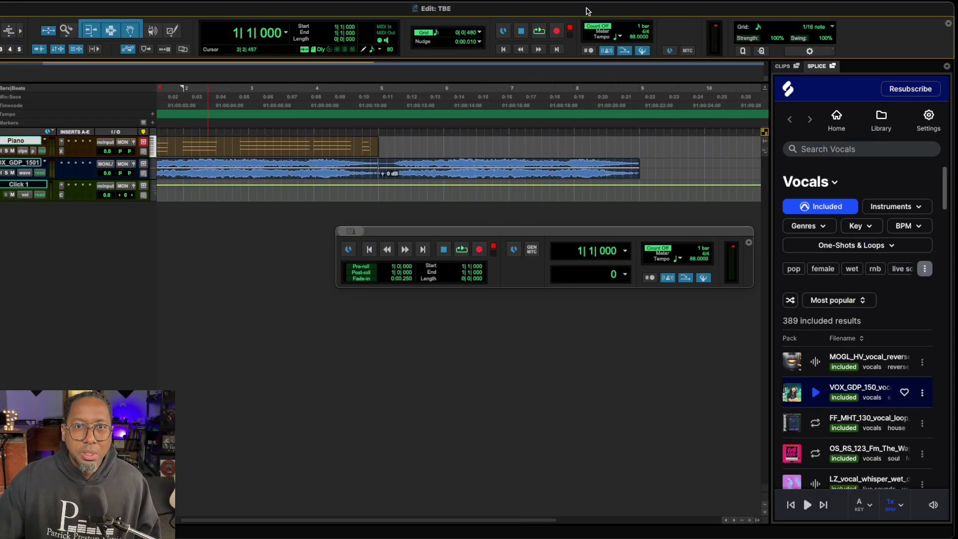
key("super+space")
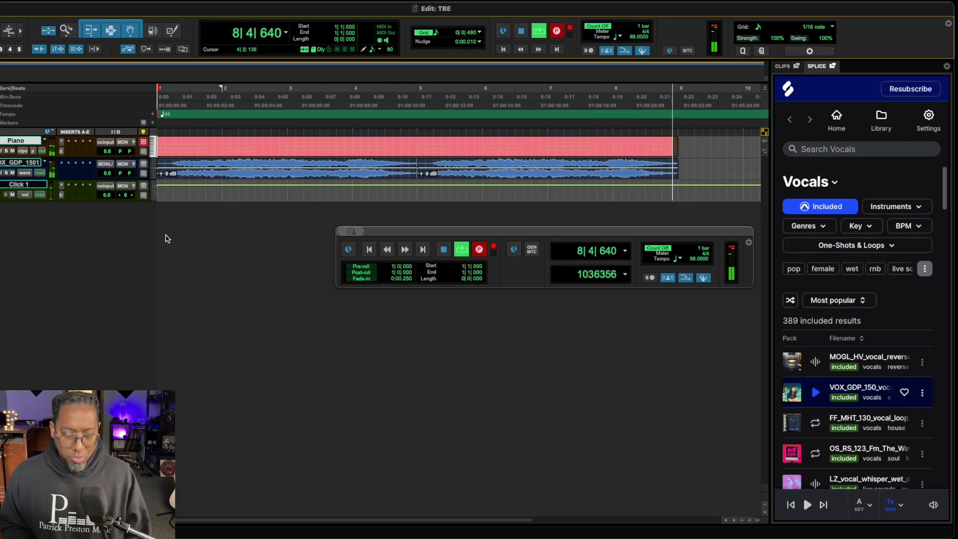
Stop the piano take and load SynthCell on Bass with the David's Birthday Bass preset.
key("space")
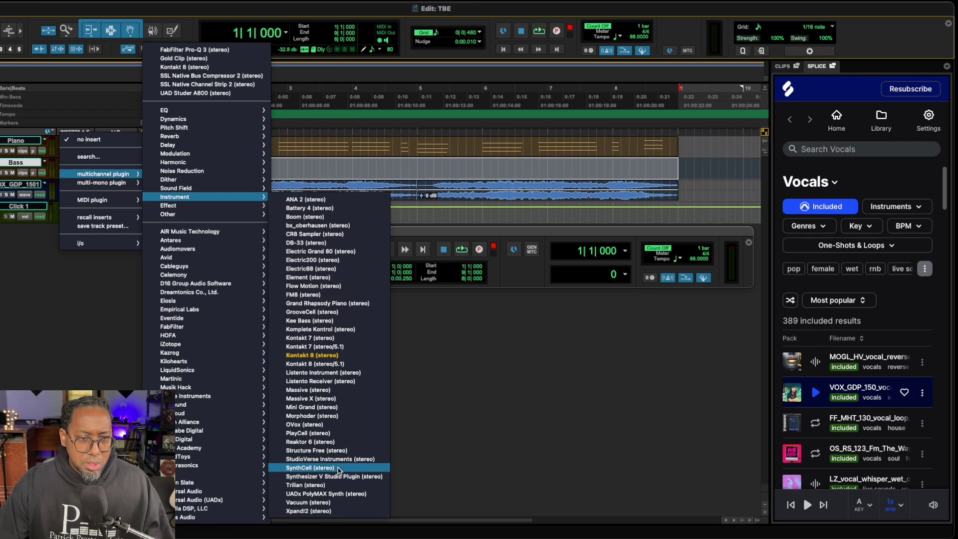
left_click(309, 467)
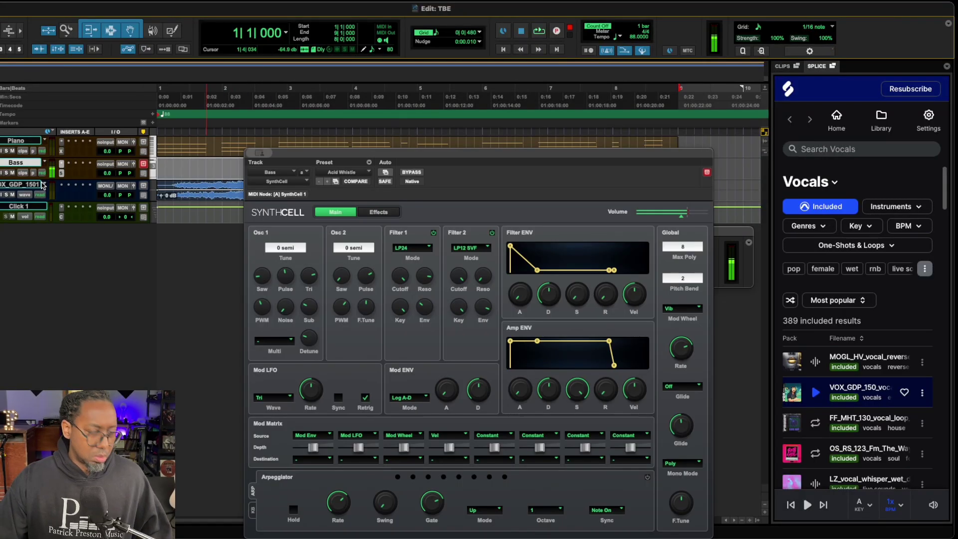
left_click(327, 183)
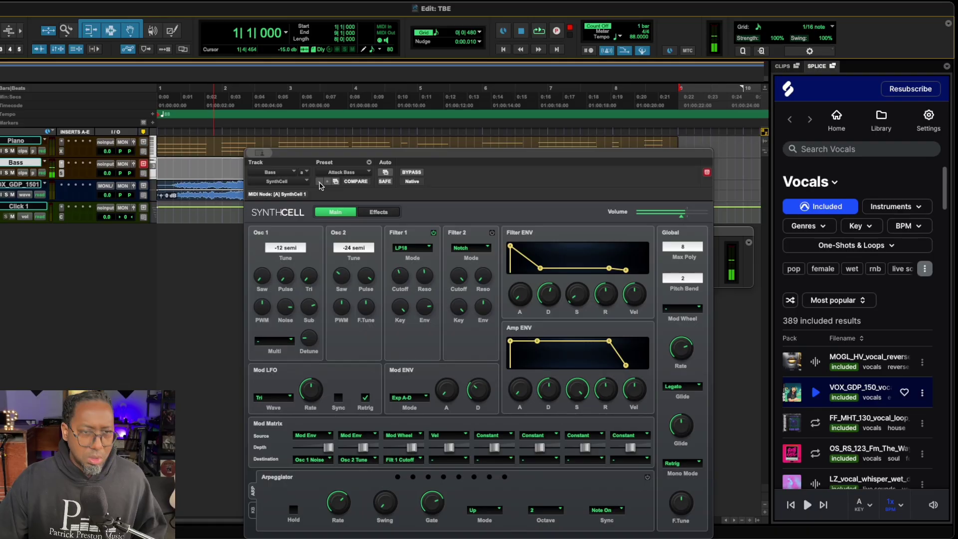
left_click(335, 181)
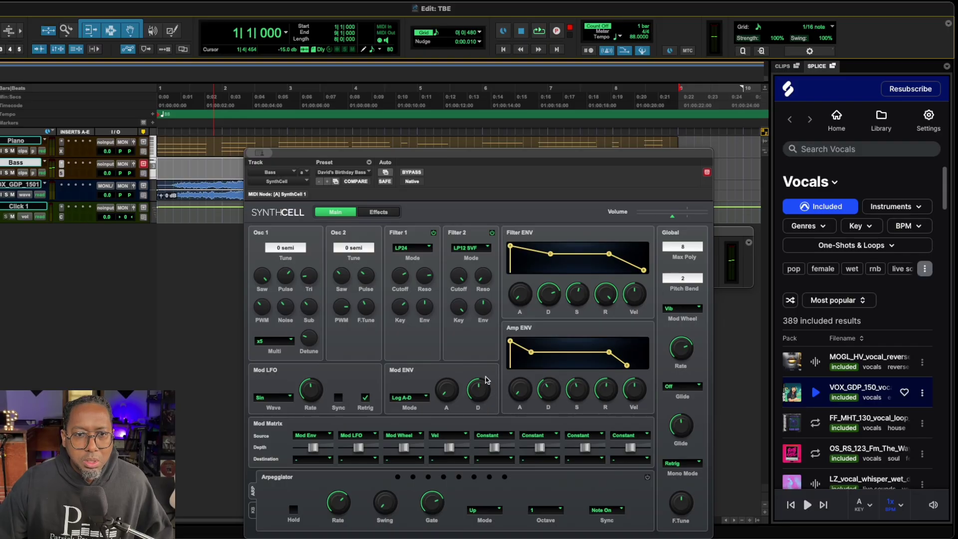
Record the eight-bar bass part, then switch to the Mix window and browse plugin inserts.
key("ctrl+w")
key("space")
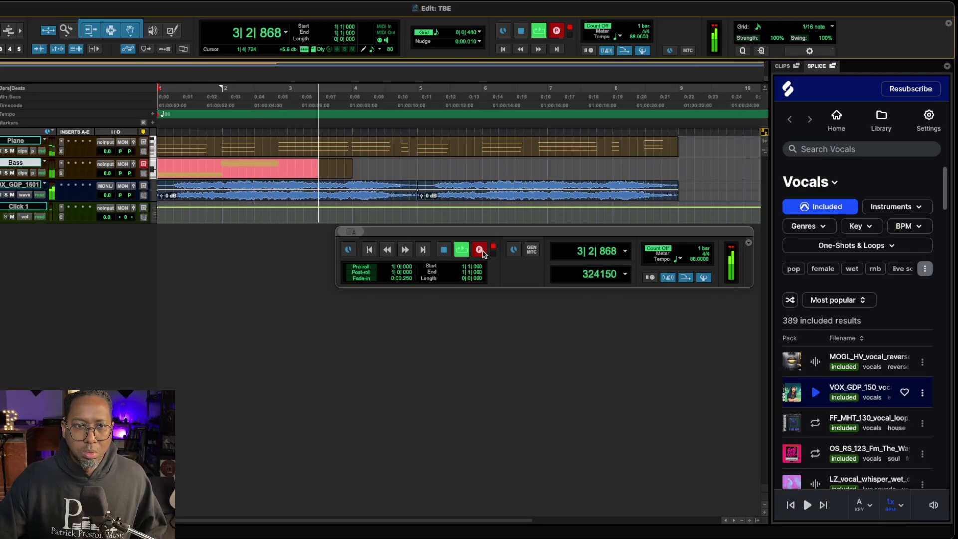
key("space")
key("super+equal")
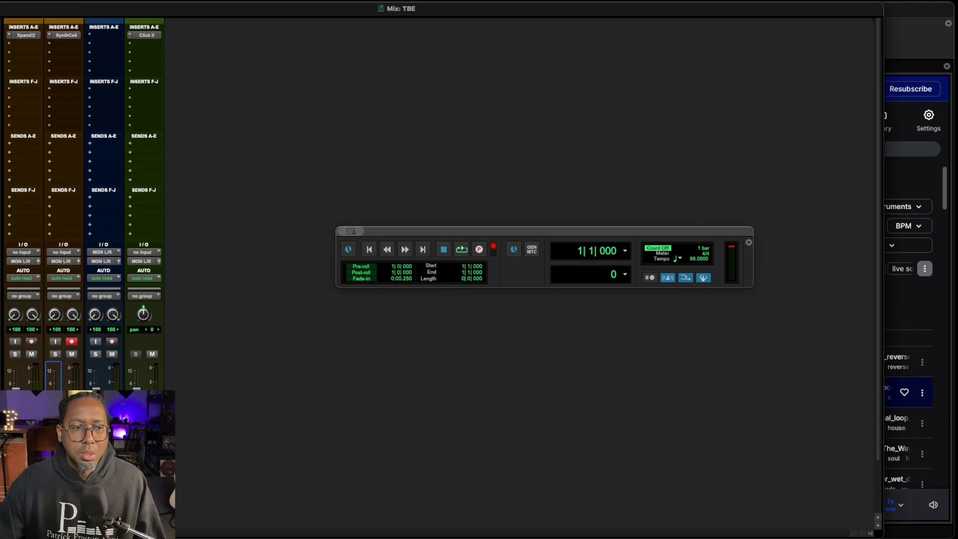
left_click(104, 35)
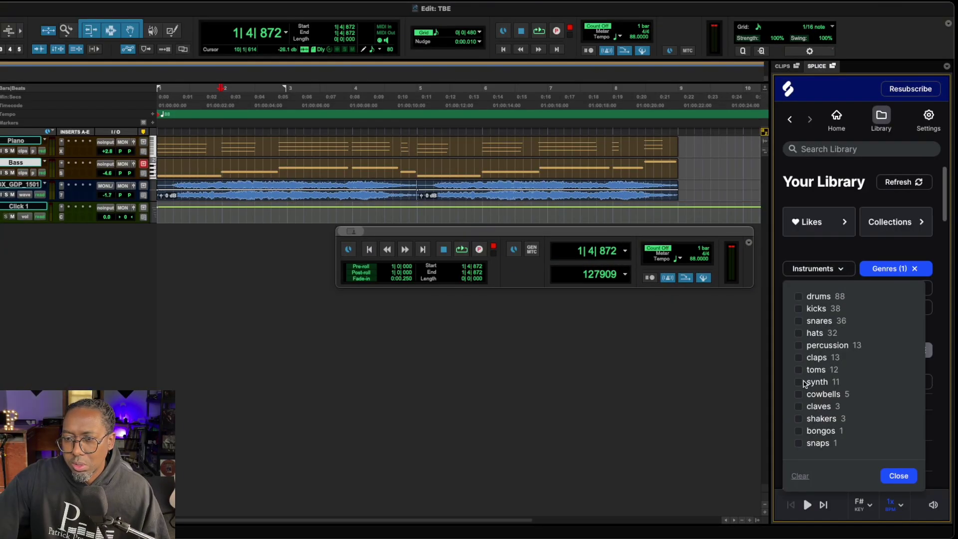
Filter Splice to A-minor synth loops and audition the first and third results.
left_click(799, 382)
left_click(817, 287)
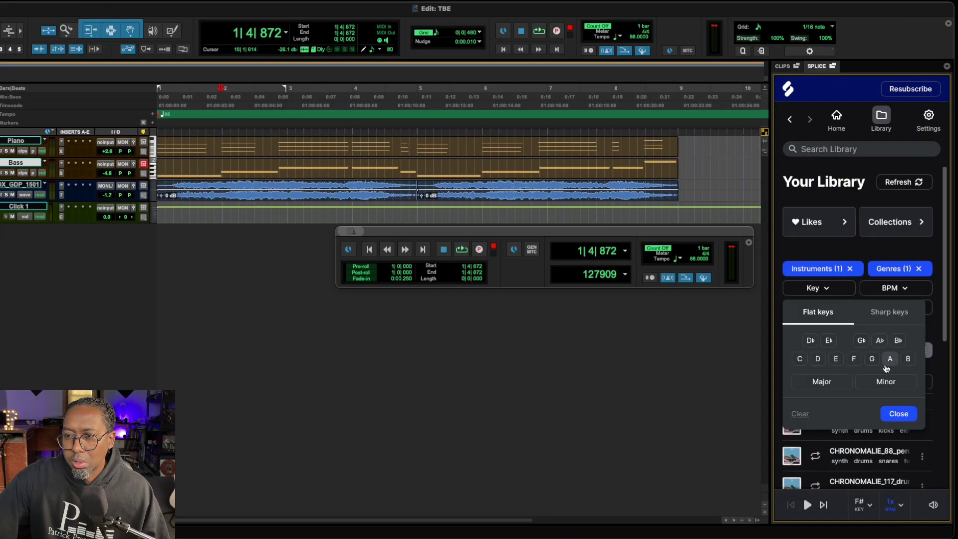
left_click(890, 359)
left_click(885, 380)
left_click(898, 413)
left_click(824, 271)
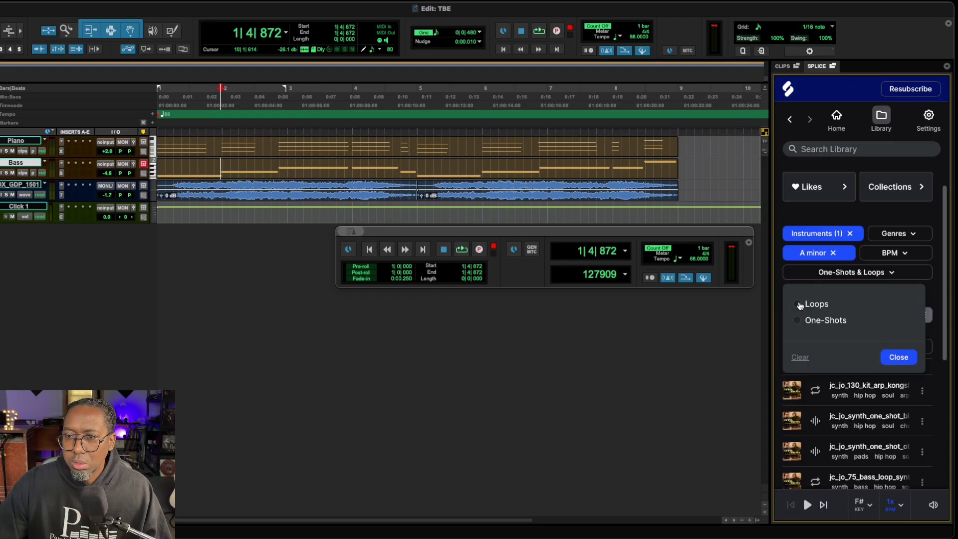
left_click(824, 306)
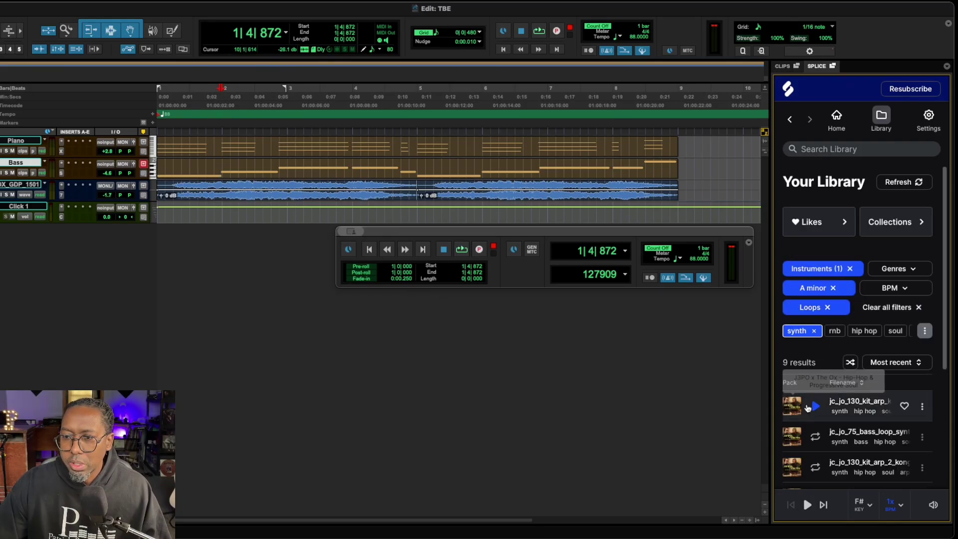
left_click(815, 406)
scroll(860, 360, "down", 2)
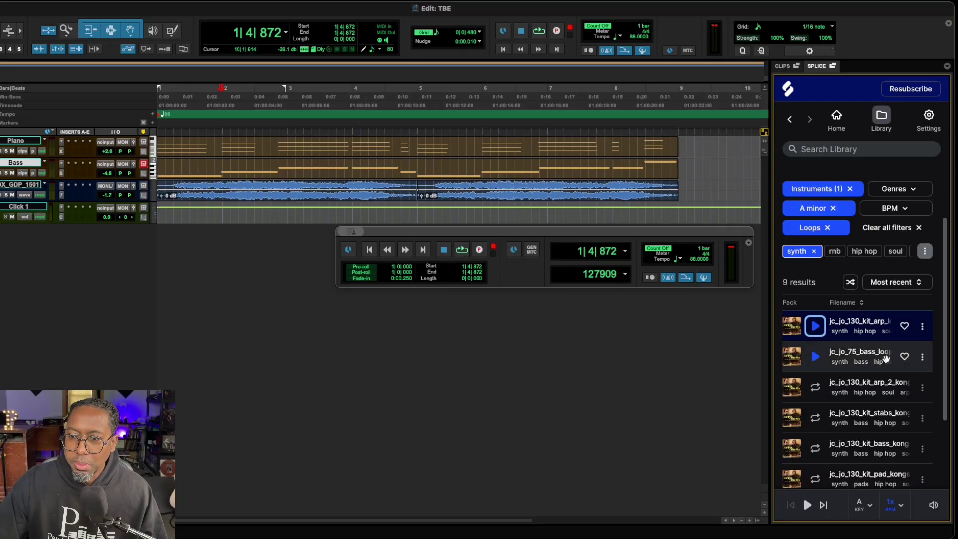
mouse_move(827, 436)
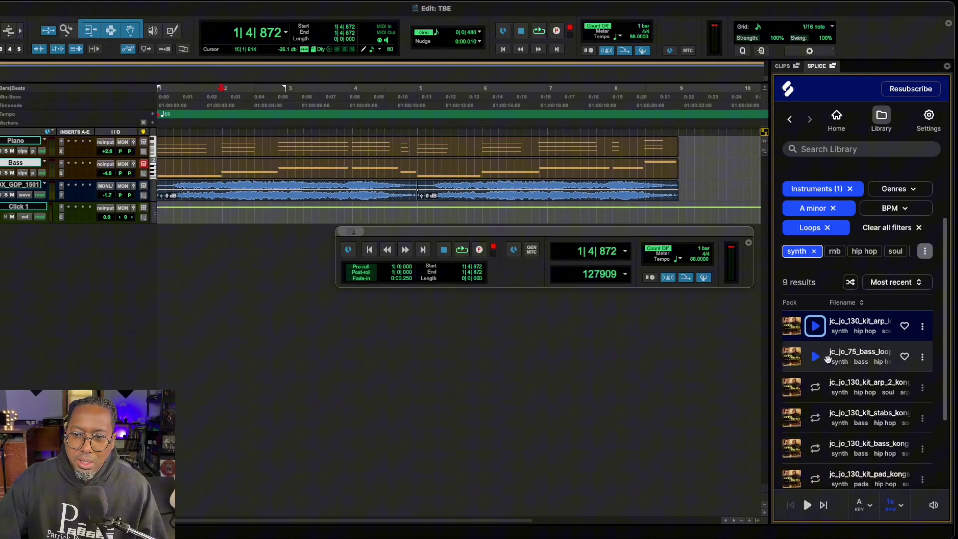
left_click(815, 386)
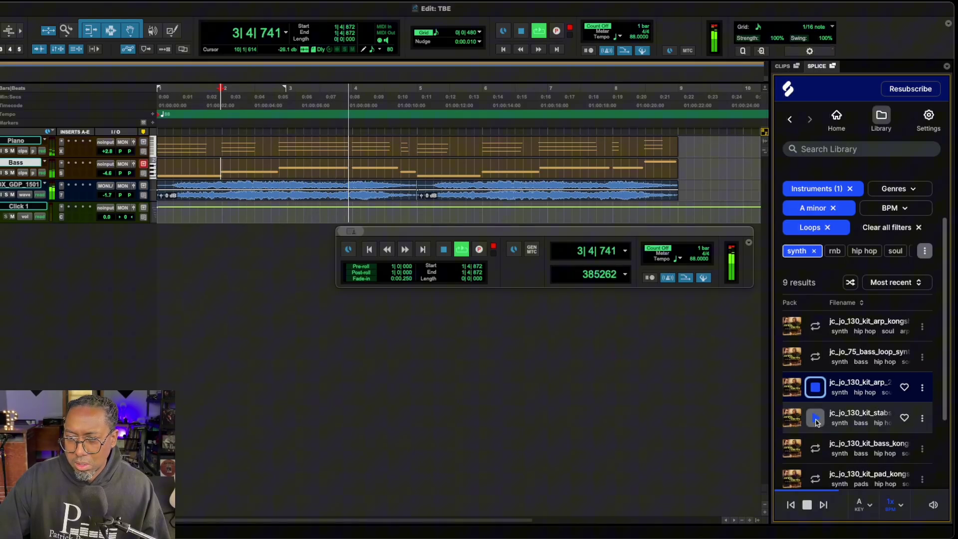
Place the Splice synth arp loop on a new track and play the arrangement from the start.
left_click_drag(861, 383, 157, 285)
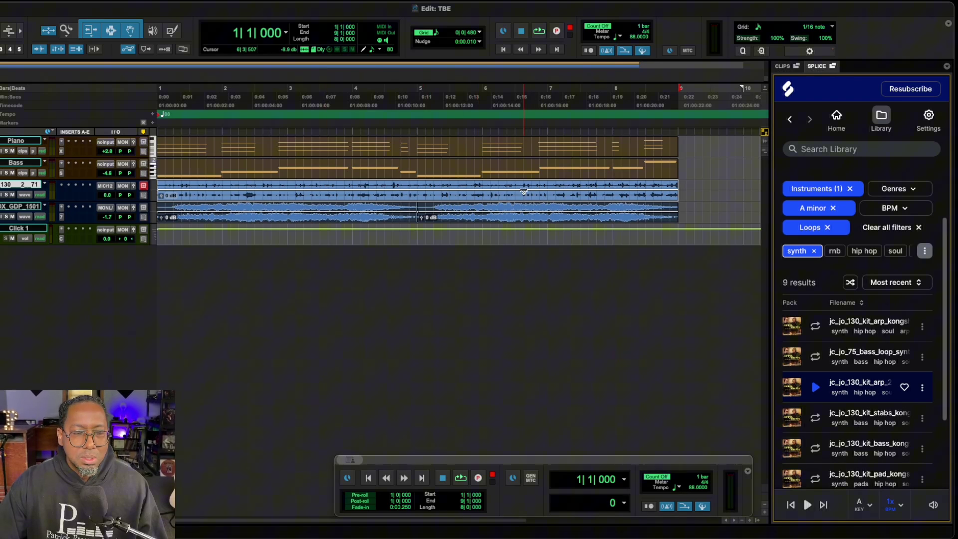
key("F9")
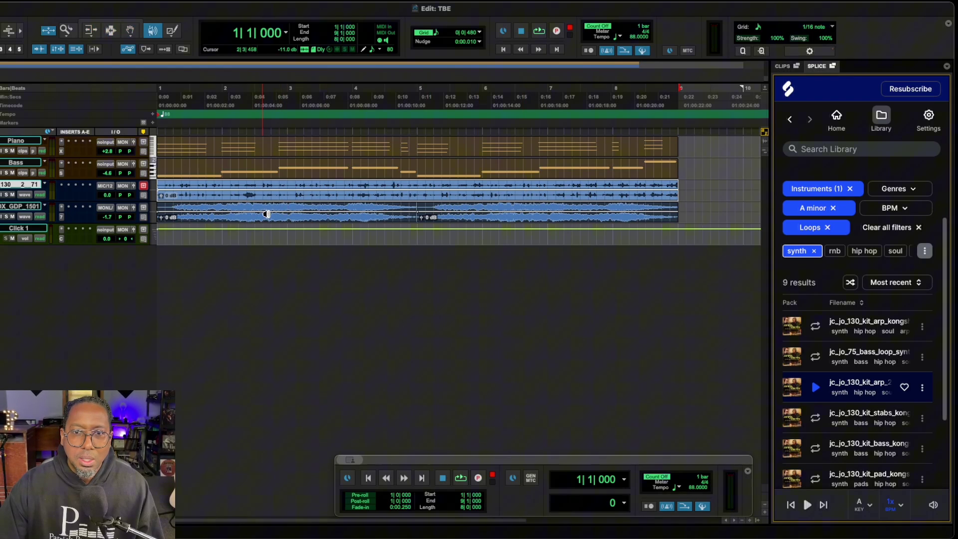
key("space")
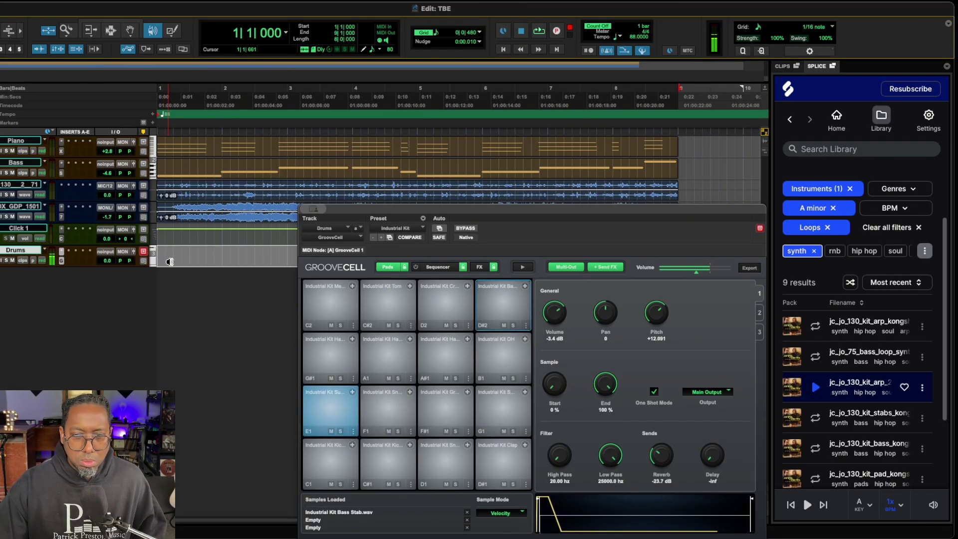
Record the eight-bar drum pattern and duplicate the Bass track to create Bass 2.
key("space")
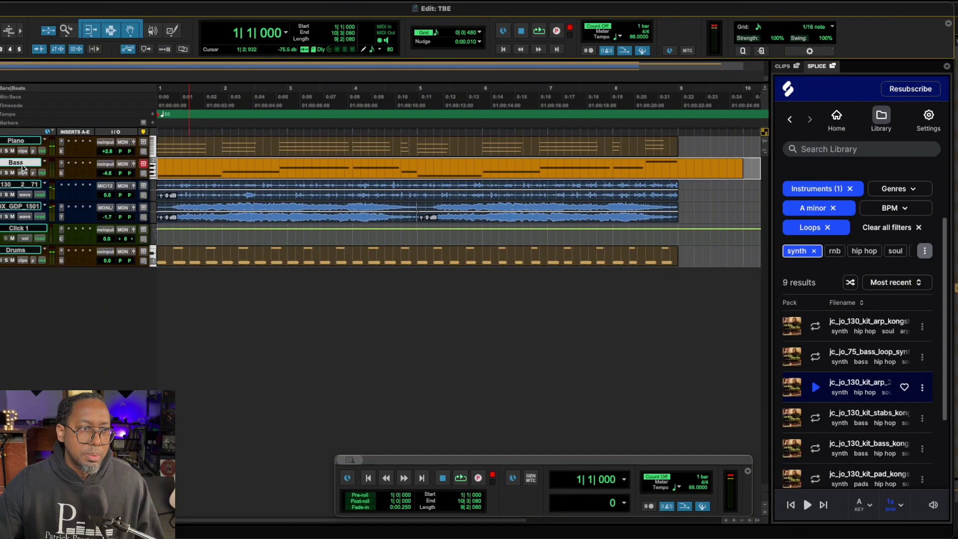
right_click(21, 159)
left_click(45, 172)
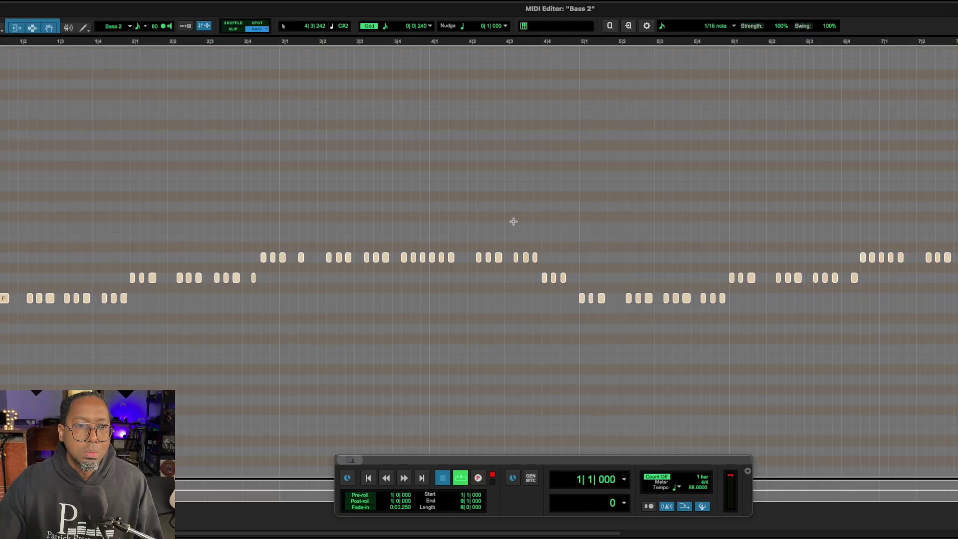
Play back the Bass 2 part, zoom out to check its notes, and return to the arrangement.
key("space")
key("r")
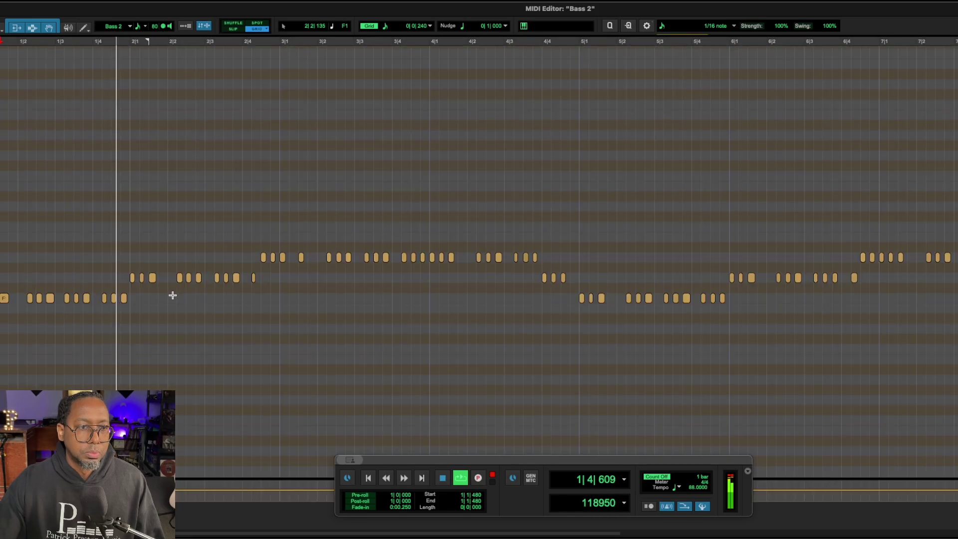
key("ctrl+equal")
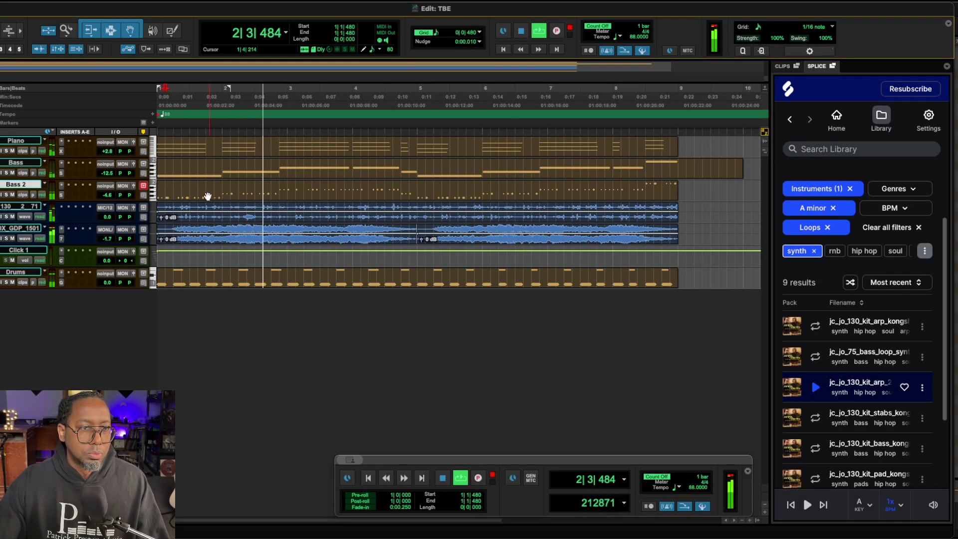